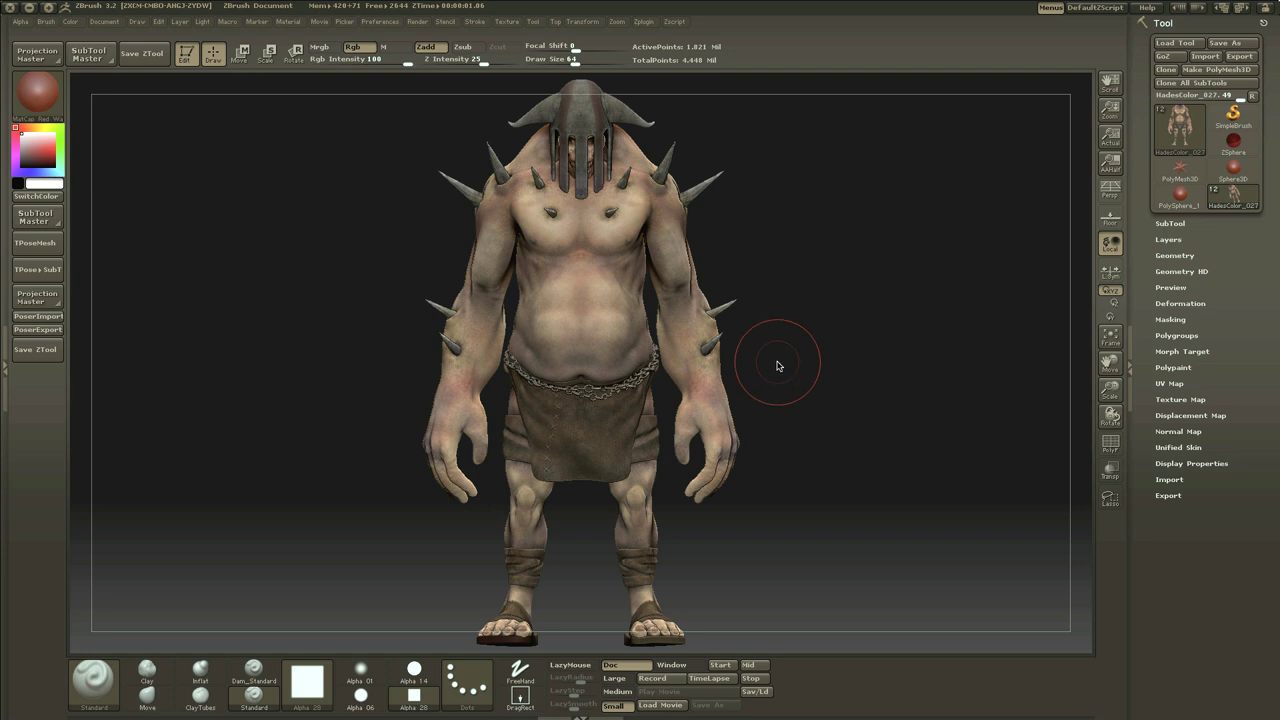
# Examine the full painted character from the front, side and back.
pyautogui.moveTo(826, 283); pyautogui.dragTo(645, 276)
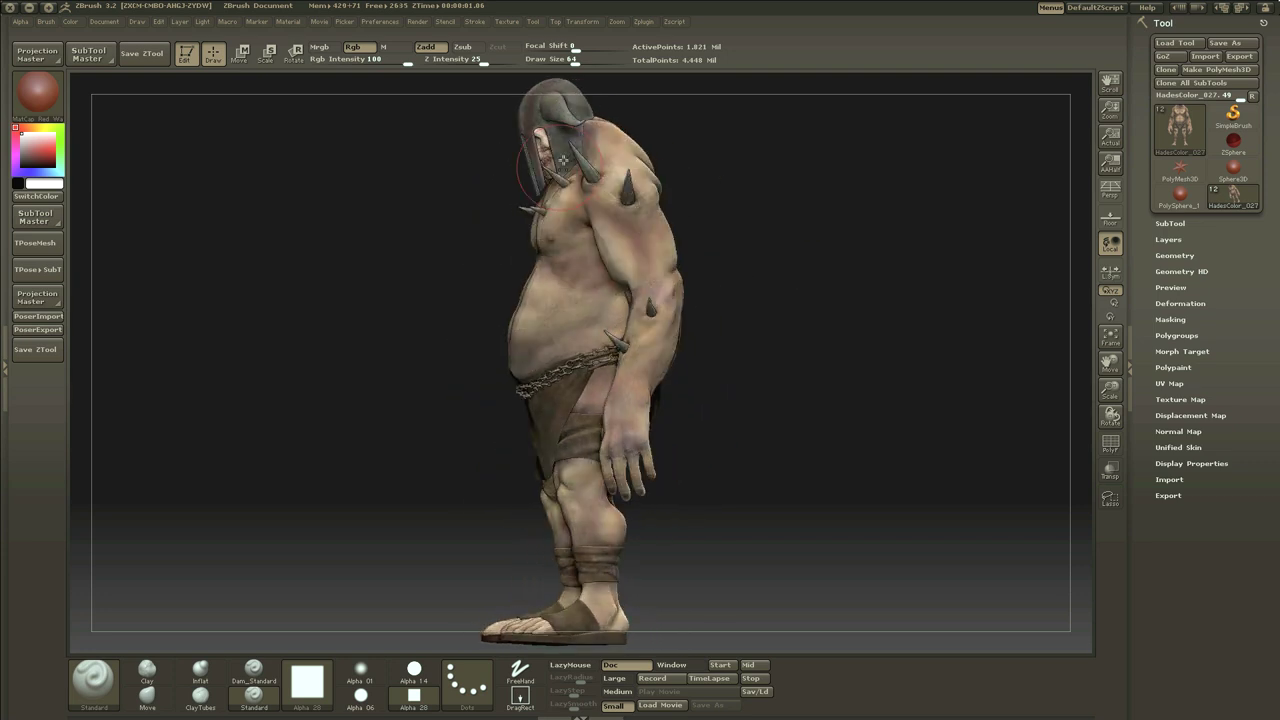
pyautogui.keyDown('shift'); pyautogui.moveTo(826, 197); pyautogui.dragTo(660, 107); pyautogui.keyUp('shift')
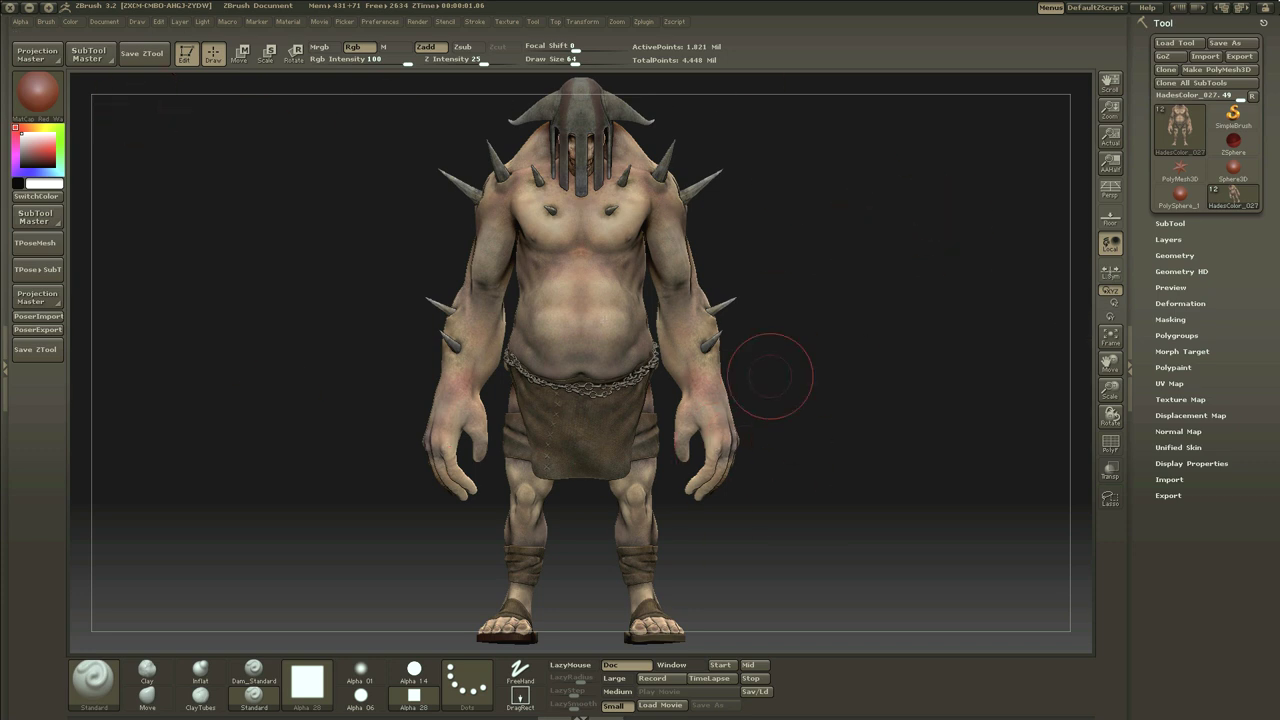
pyautogui.keyDown('shift'); pyautogui.moveTo(820, 386); pyautogui.dragTo(424, 379); pyautogui.keyUp('shift')
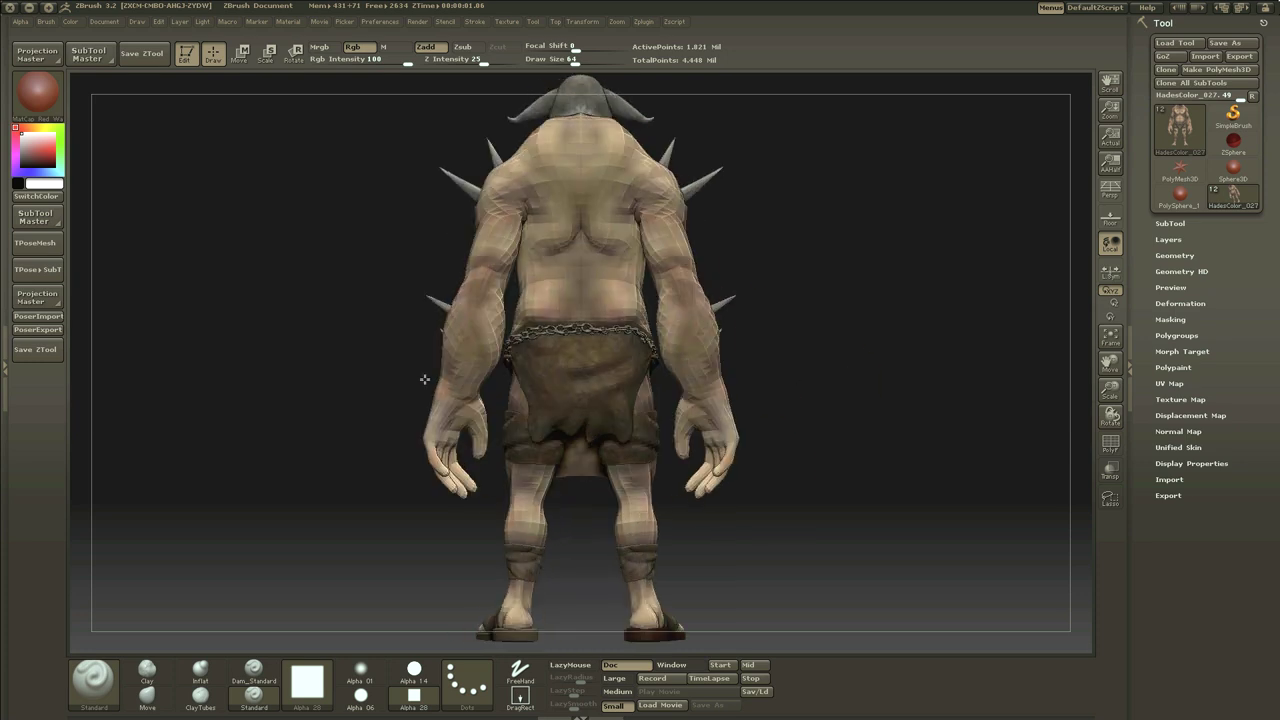
pyautogui.keyDown('shift'); pyautogui.moveTo(750, 380); pyautogui.dragTo(468, 379); pyautogui.keyUp('shift')
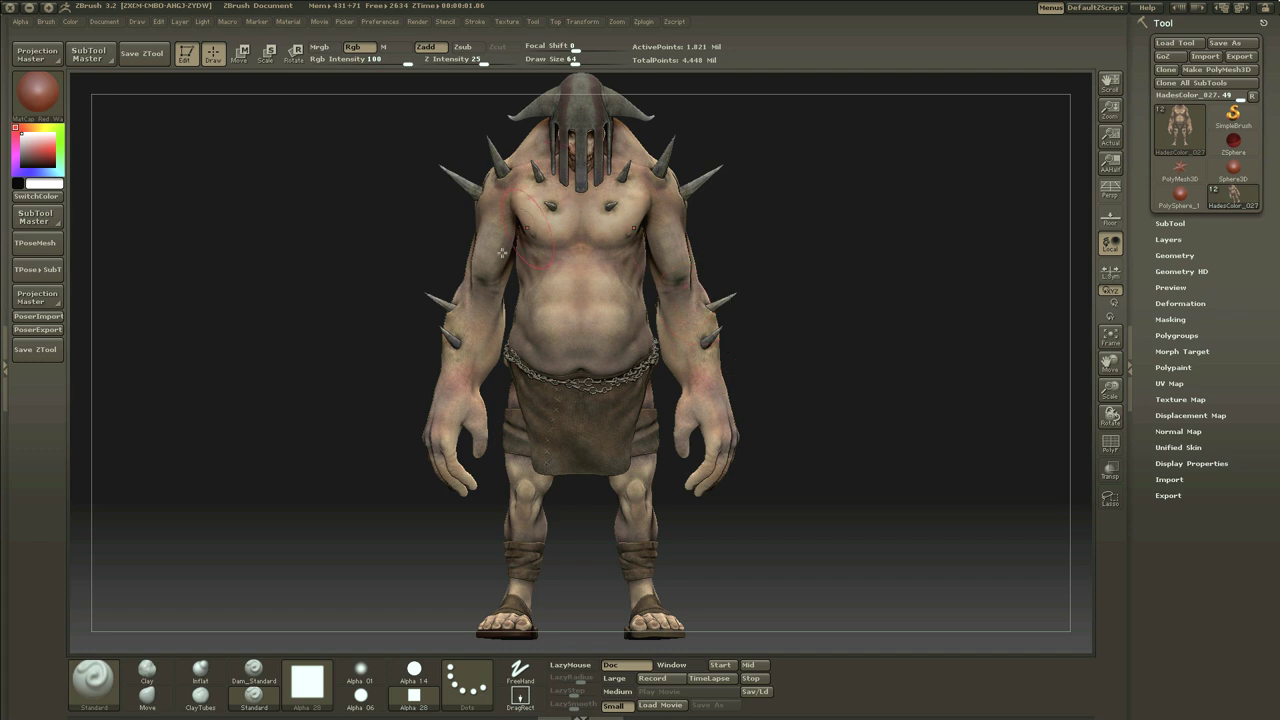
pyautogui.keyDown('shift'); pyautogui.moveTo(828, 216); pyautogui.dragTo(361, 223); pyautogui.keyUp('shift')
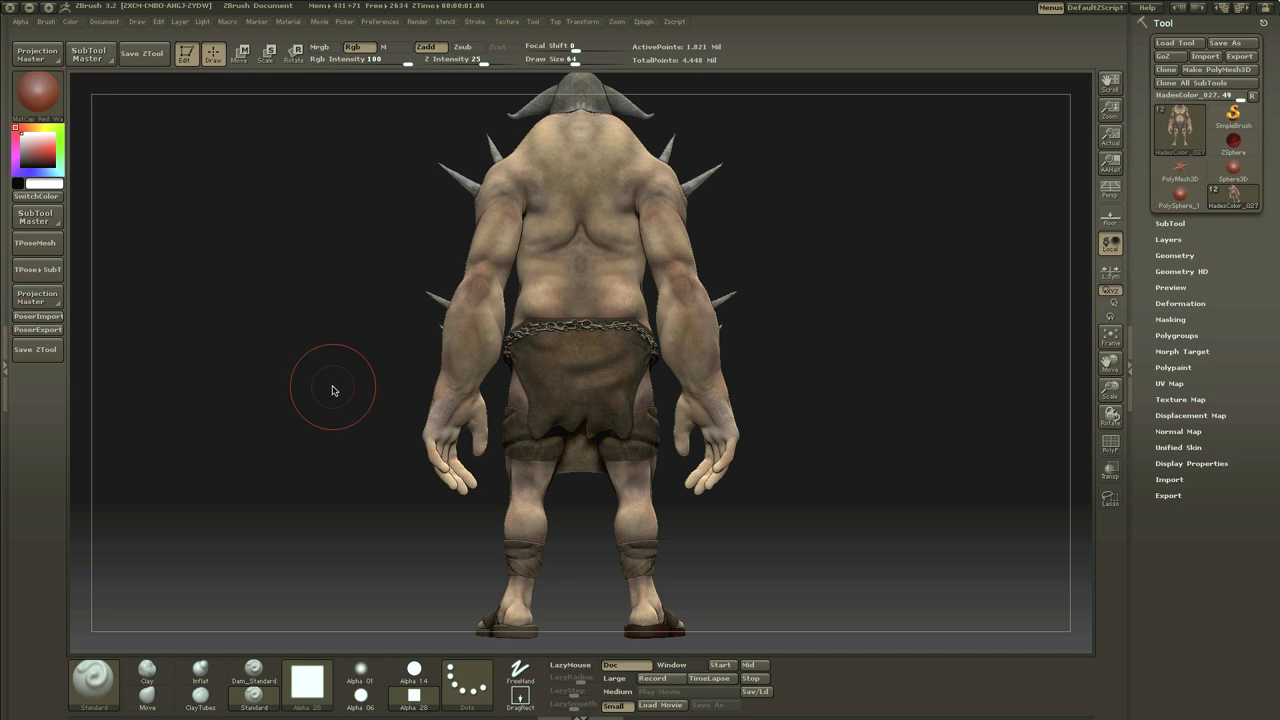
pyautogui.keyDown('shift'); pyautogui.moveTo(348, 395); pyautogui.dragTo(740, 378); pyautogui.keyUp('shift')
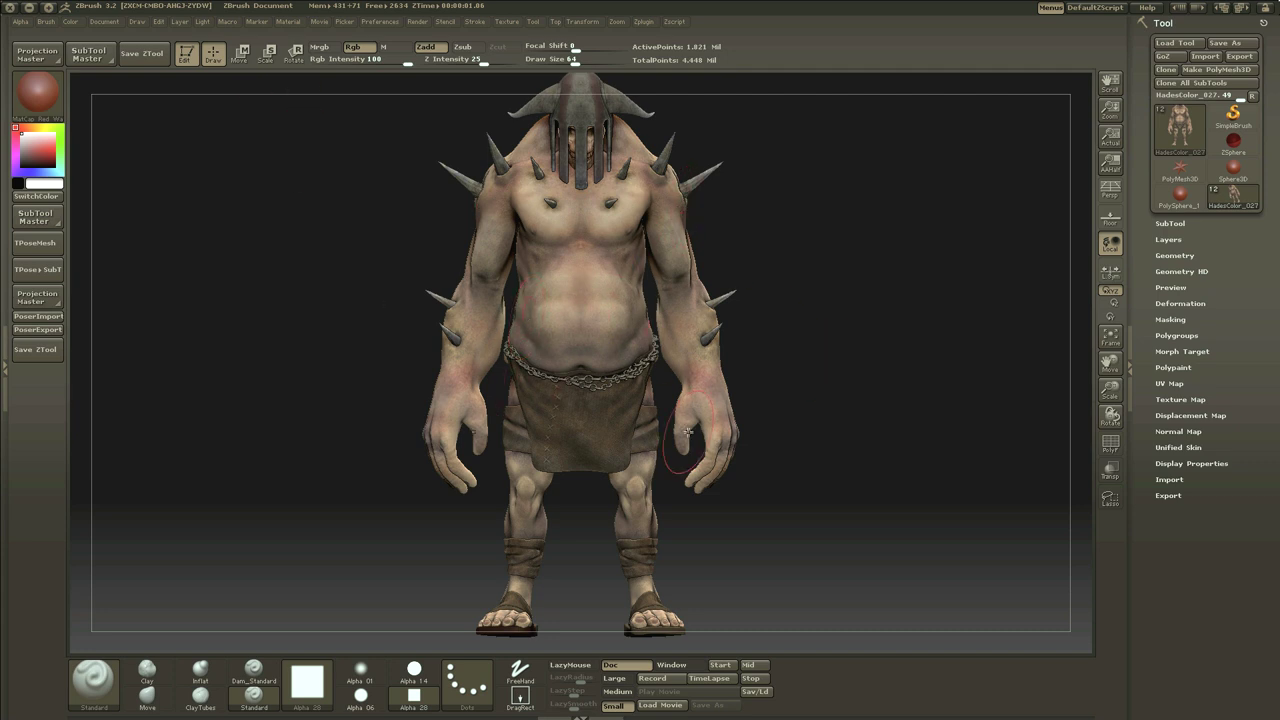
pyautogui.keyDown('alt'); pyautogui.moveTo(906, 354); pyautogui.dragTo(891, 363); pyautogui.keyUp('alt')
# Isolate the Skin_HadesSkirt_retop001 subtool and inspect the skirt from all sides.
pyautogui.keyDown('alt'); pyautogui.click(618, 404); pyautogui.keyUp('alt')
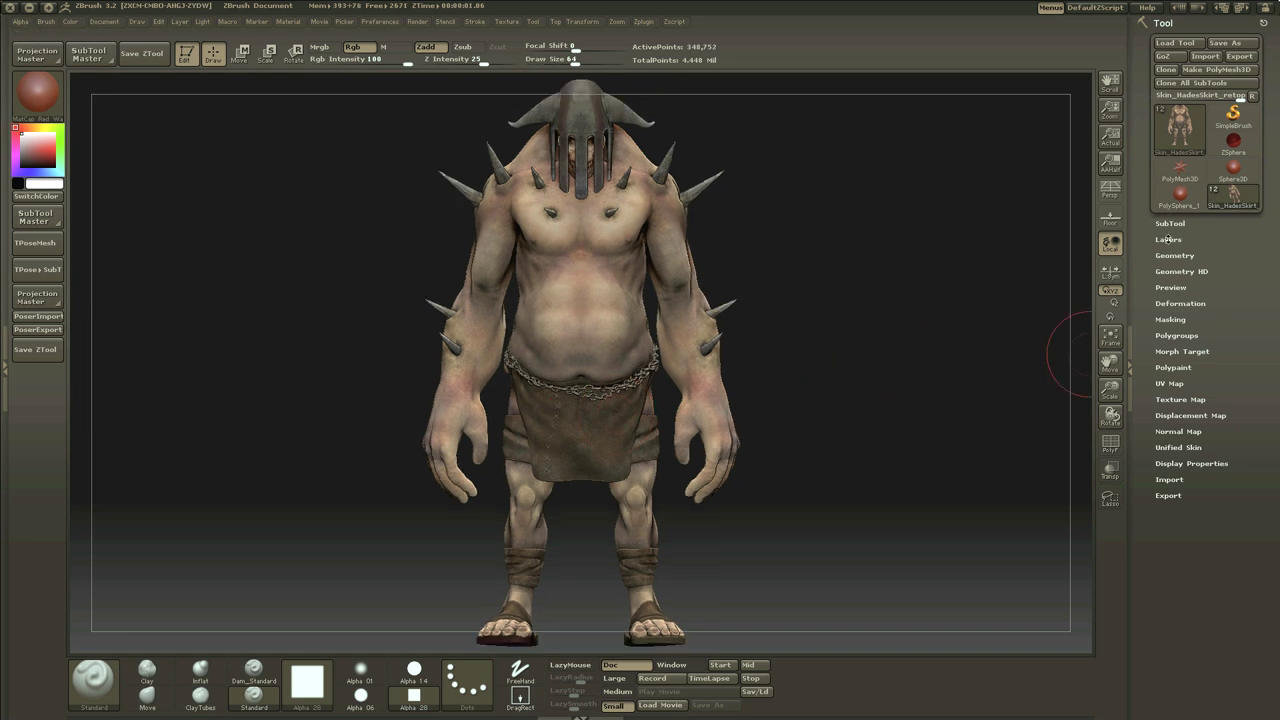
pyautogui.click(1177, 223)
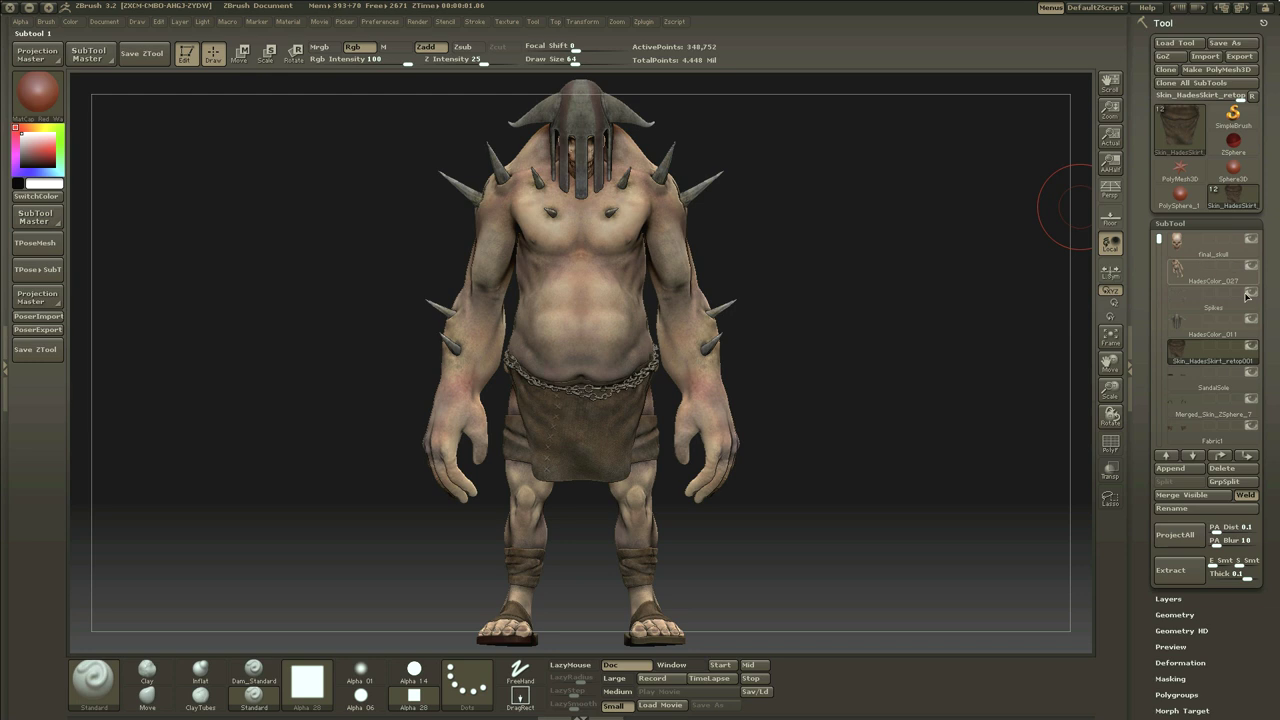
pyautogui.keyDown('shift'); pyautogui.click(1251, 347); pyautogui.keyUp('shift')
pyautogui.press('f')
pyautogui.moveTo(909, 400); pyautogui.dragTo(796, 404)
pyautogui.moveTo(809, 463); pyautogui.dragTo(838, 322)
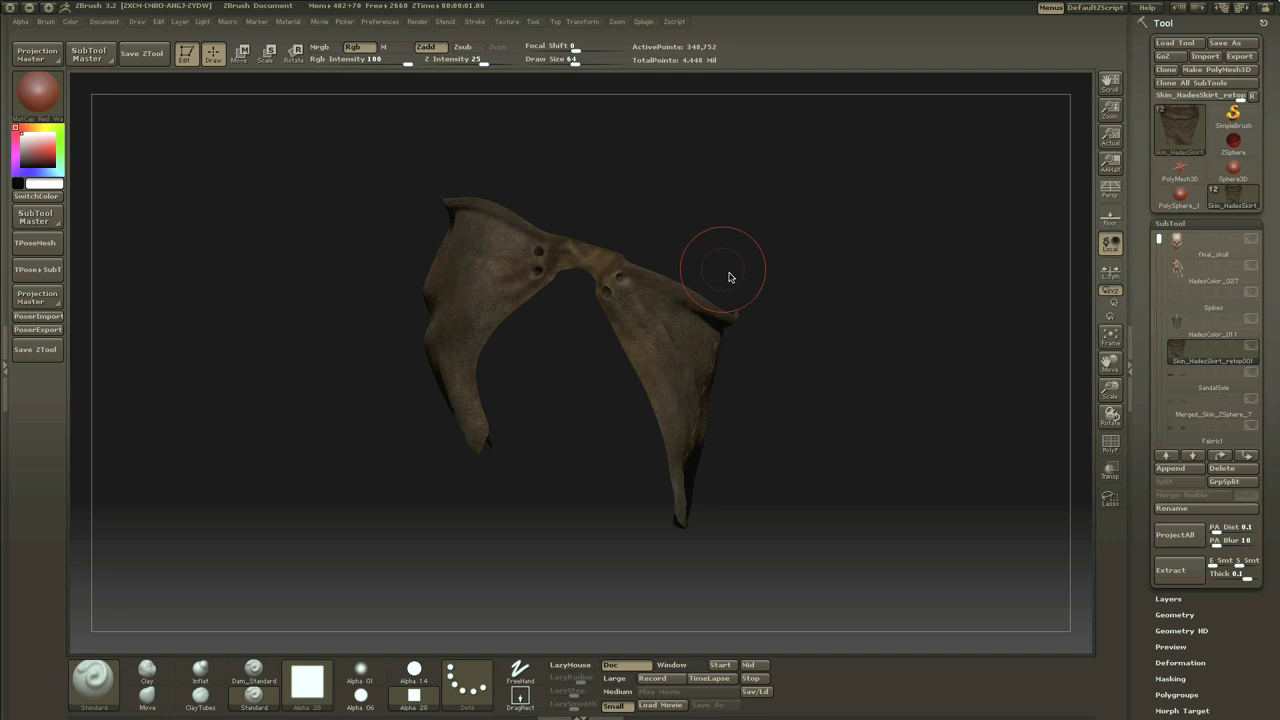
pyautogui.moveTo(847, 298); pyautogui.dragTo(449, 246)
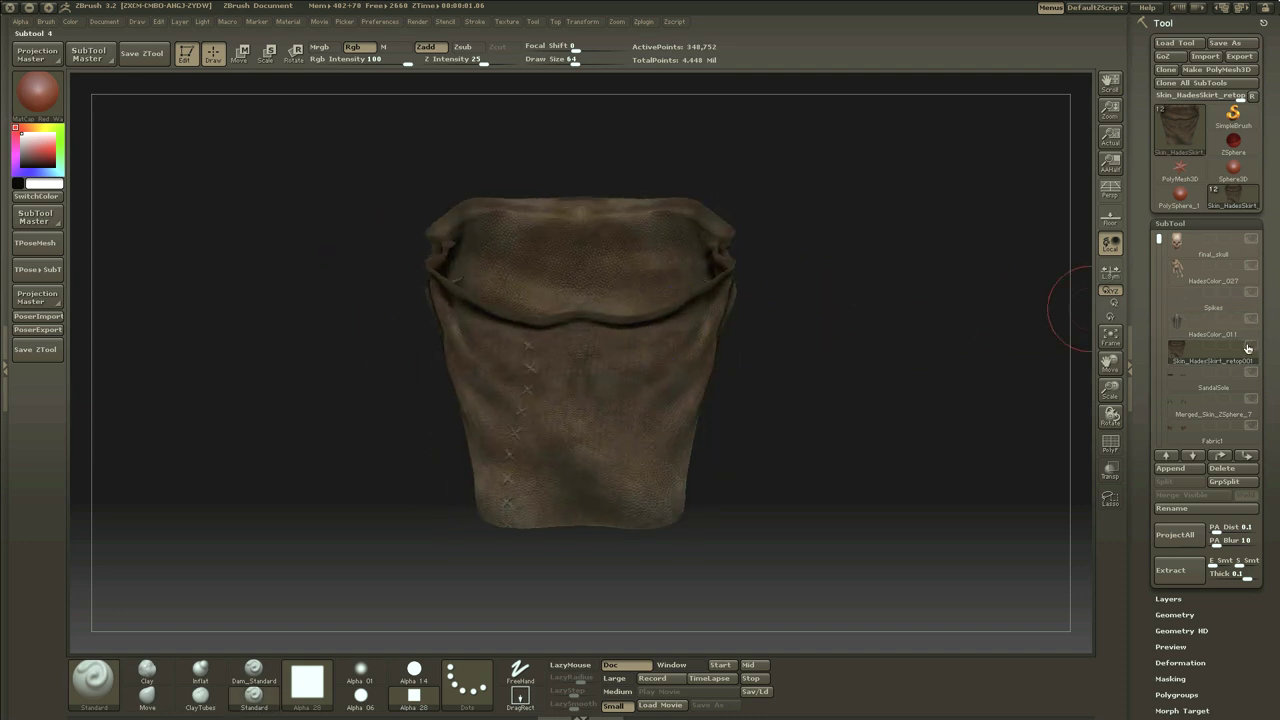
# Make the HadesColor_027 body the active subtool and show all subtools again with the whole character framed.
pyautogui.click(1222, 273)
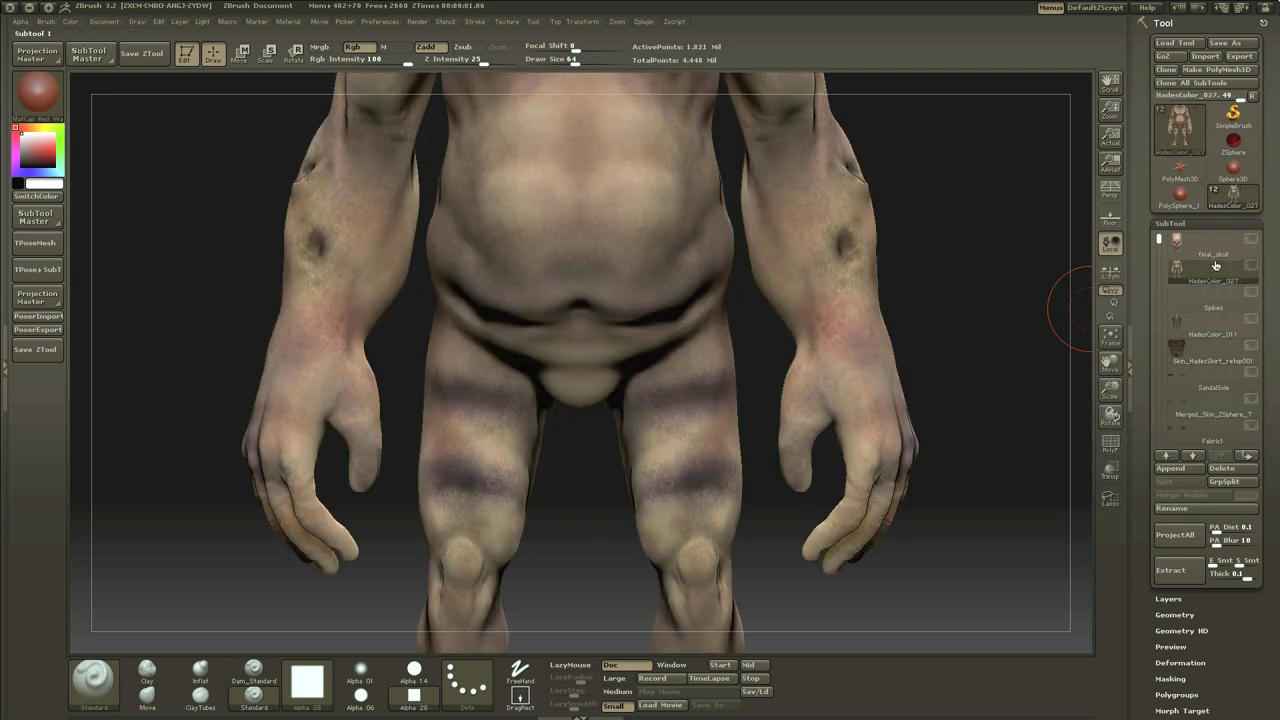
pyautogui.click(1158, 287)
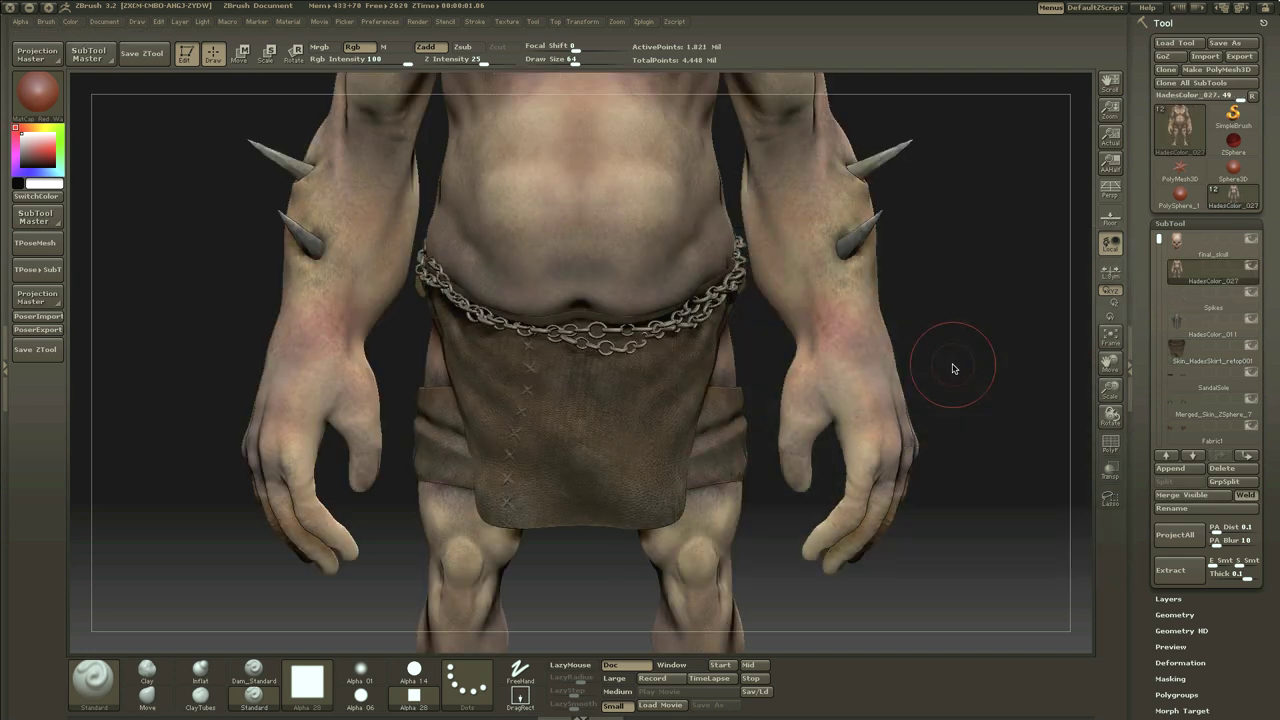
pyautogui.press('f')
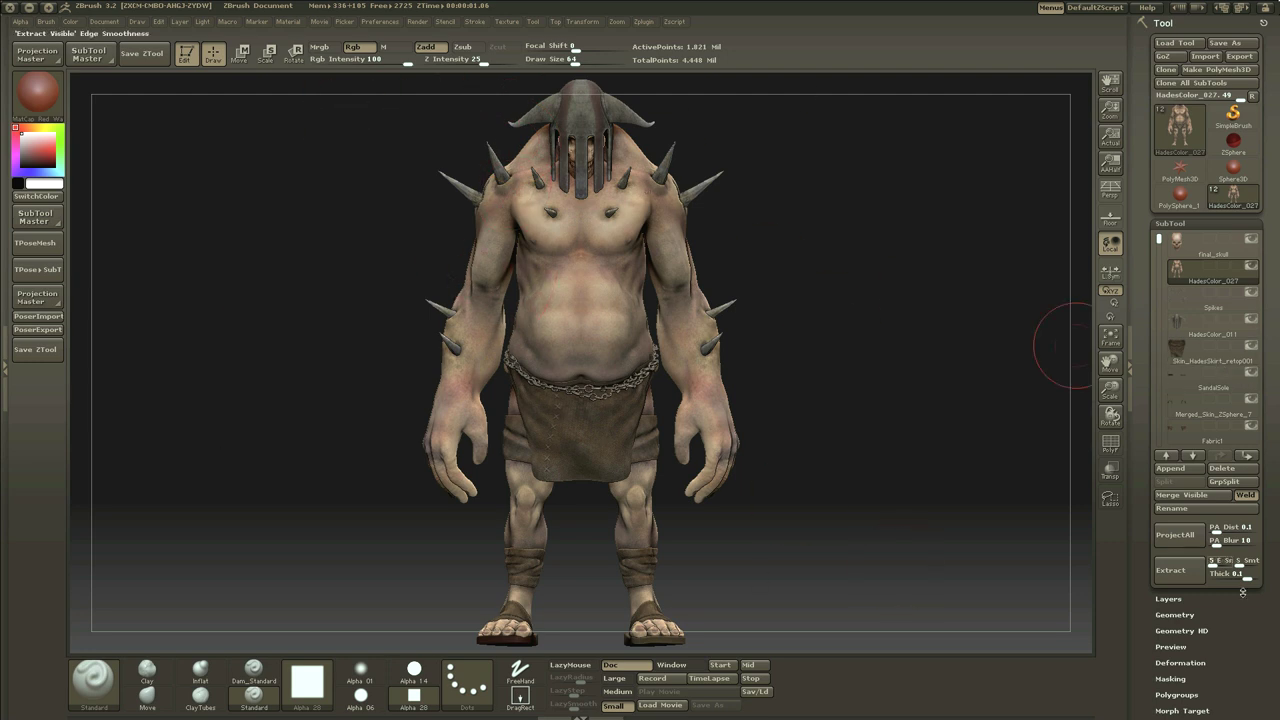
# Lower the HadesColor_027 body to subdivision level 1 and isolate it from the other subtools.
pyautogui.click(1205, 614)
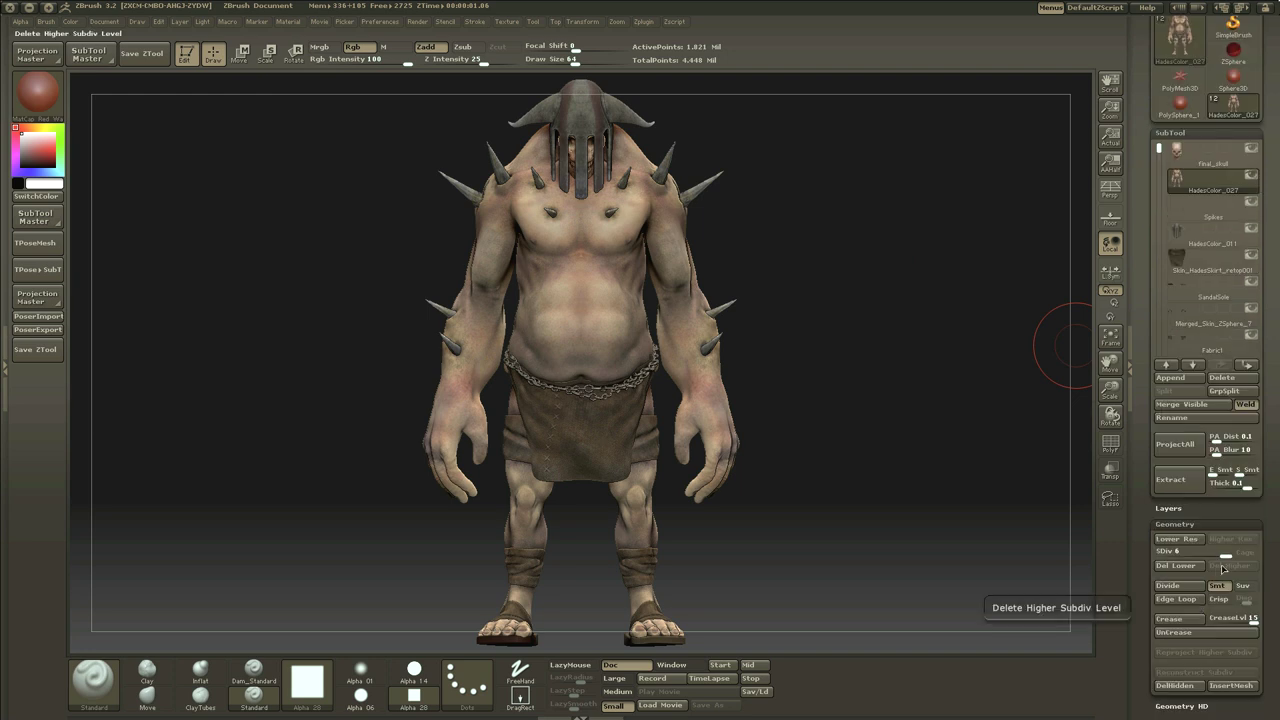
pyautogui.moveTo(1223, 563); pyautogui.dragTo(1160, 552)
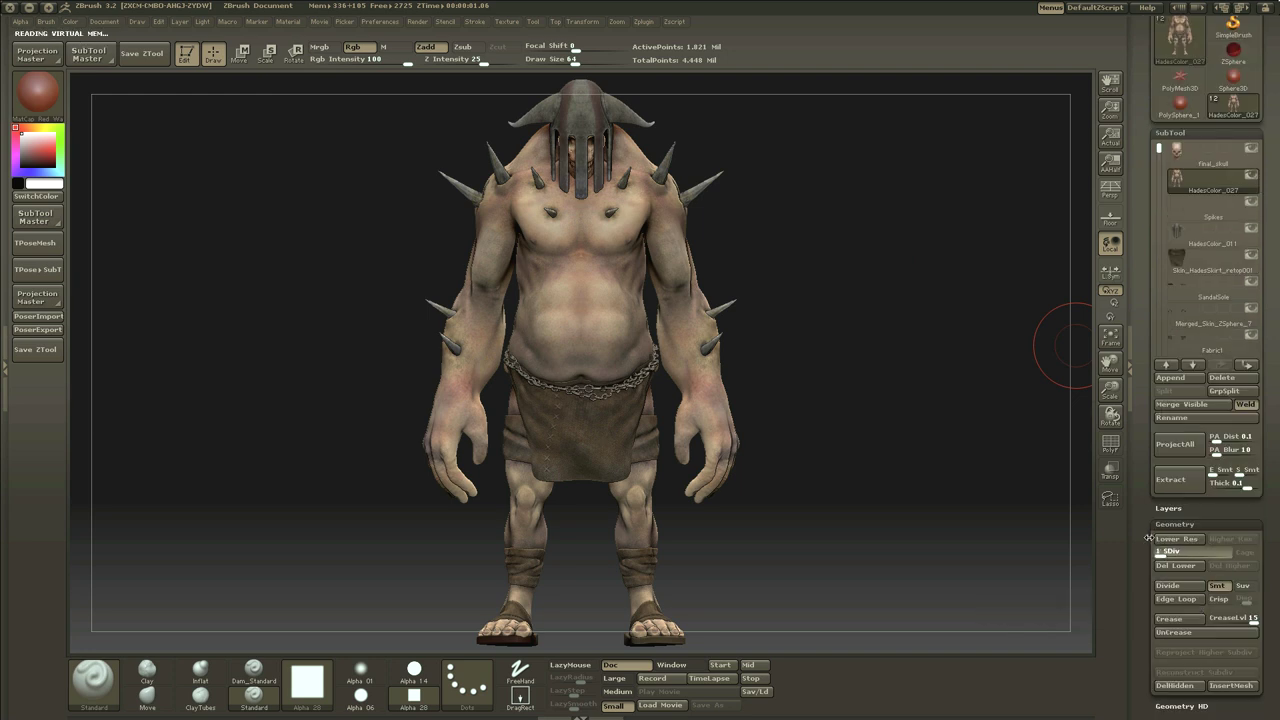
pyautogui.keyDown('shift'); pyautogui.click(1250, 175); pyautogui.keyUp('shift')
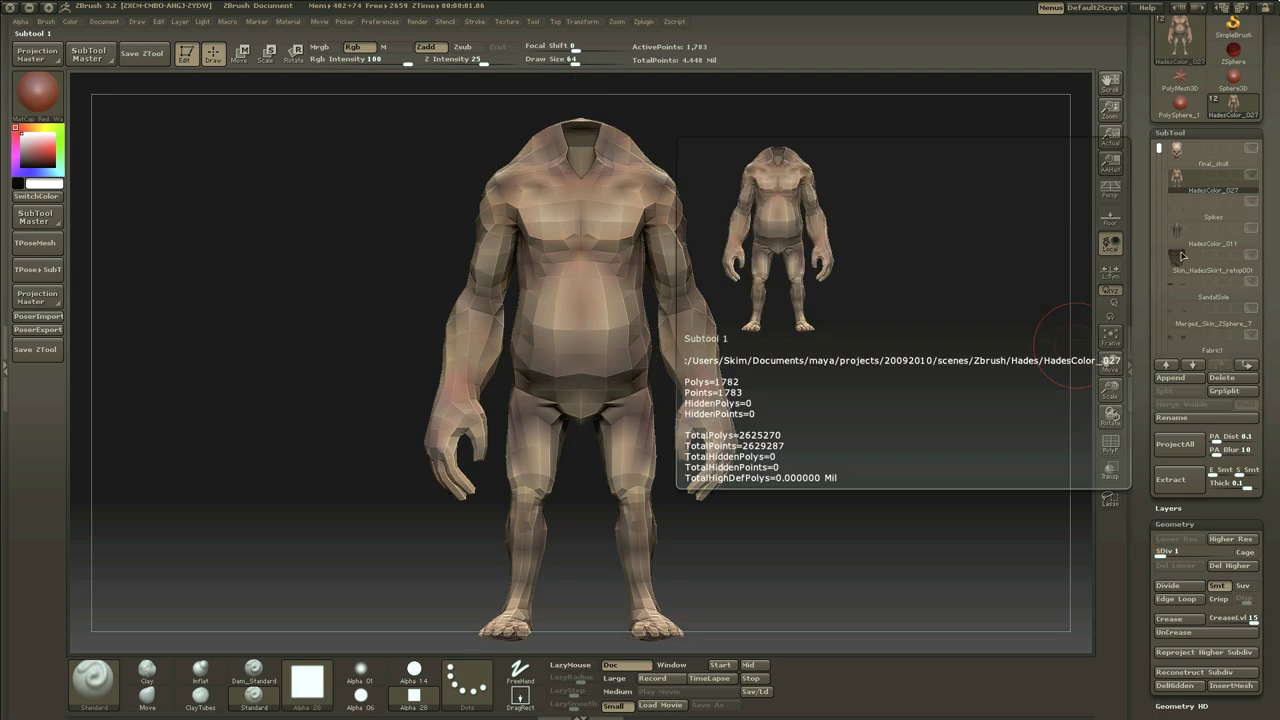
# Display the body's polyframe and examine the base mesh topology from the front, side and back.
pyautogui.click(1105, 447)
pyautogui.moveTo(957, 360); pyautogui.dragTo(966, 371)
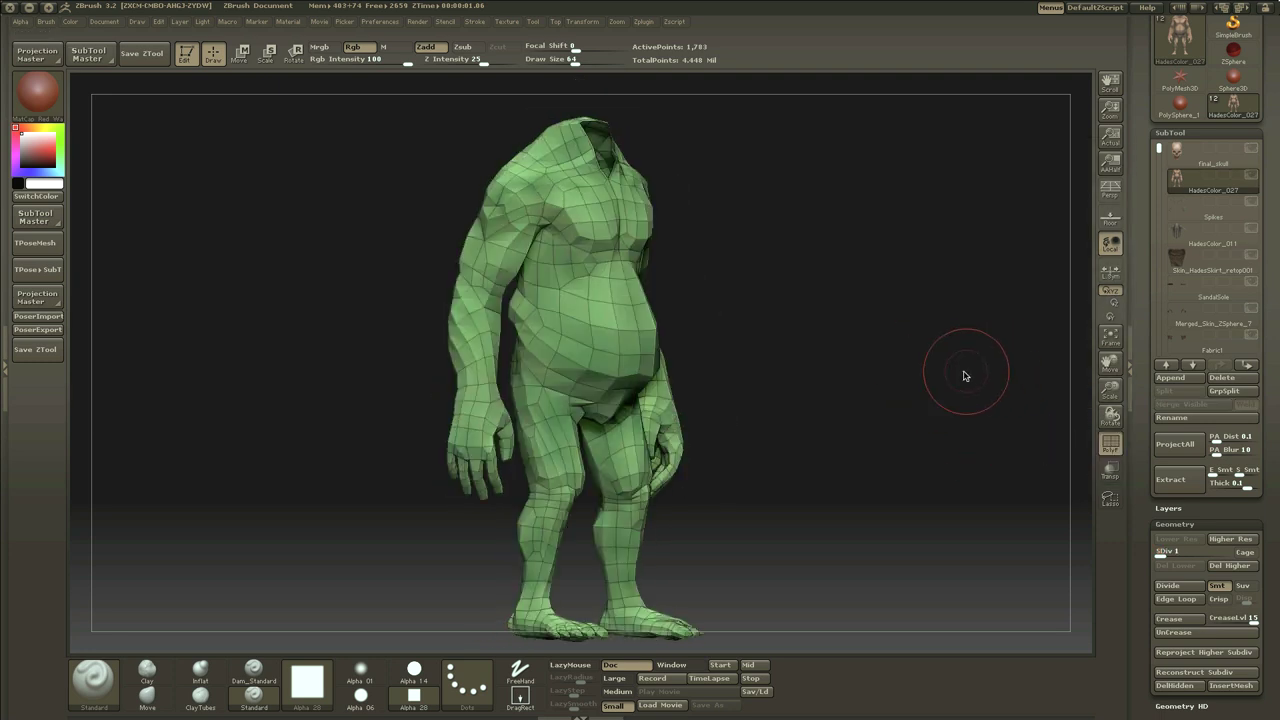
pyautogui.moveTo(835, 294); pyautogui.dragTo(1144, 298)
pyautogui.moveTo(843, 296)
pyautogui.mouseDown()
pyautogui.moveTo(1035, 284)
pyautogui.moveTo(706, 419)
pyautogui.mouseUp()
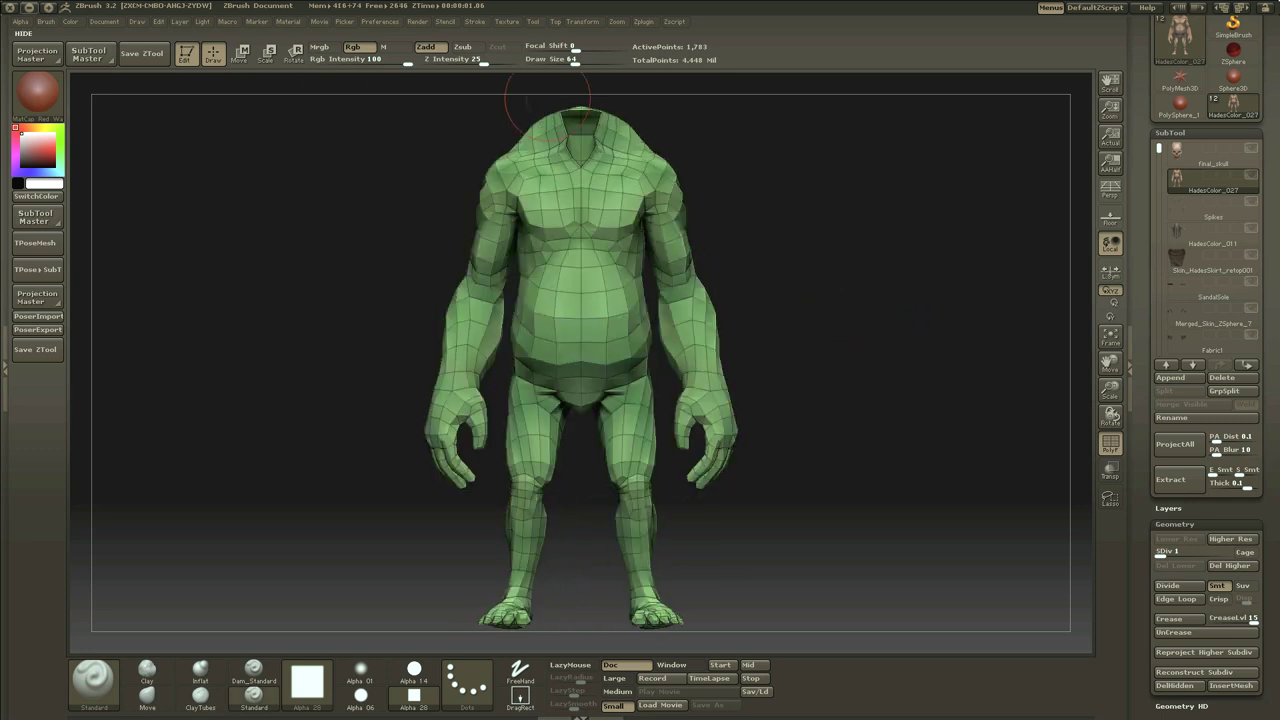
pyautogui.moveTo(640, 248); pyautogui.dragTo(634, 272)
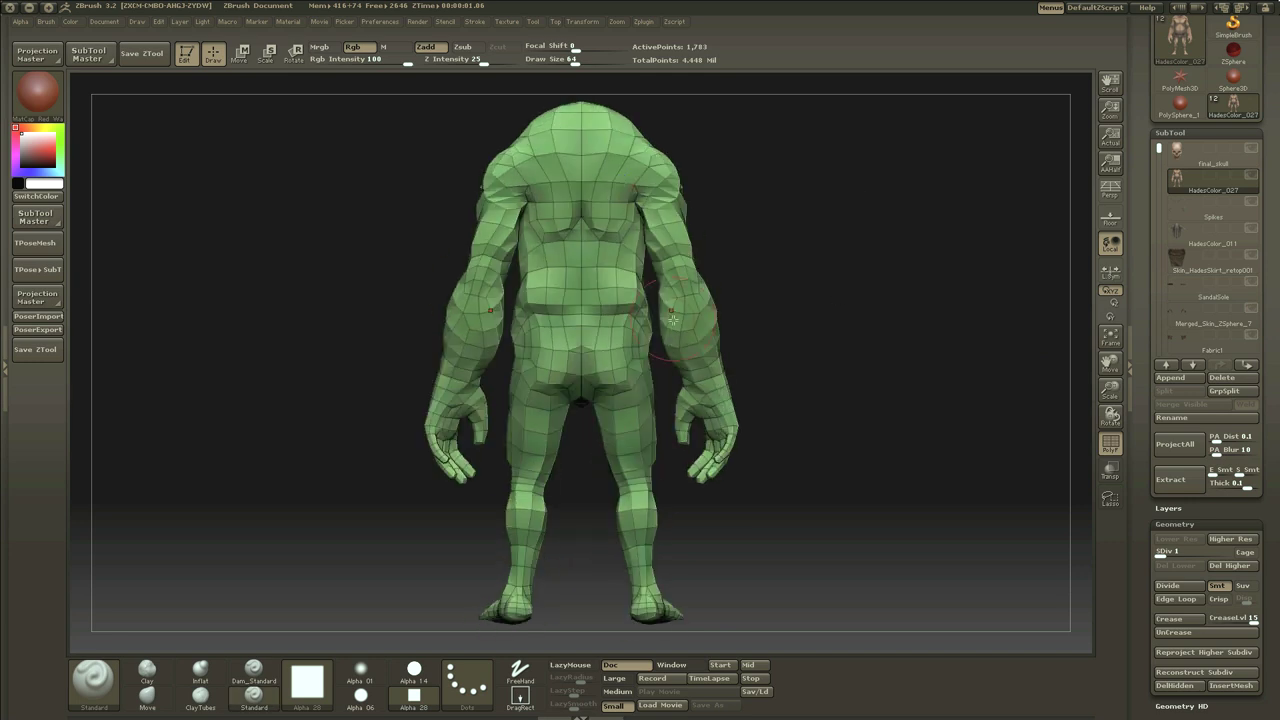
pyautogui.keyDown('shift'); pyautogui.moveTo(346, 291); pyautogui.dragTo(694, 256); pyautogui.keyUp('shift')
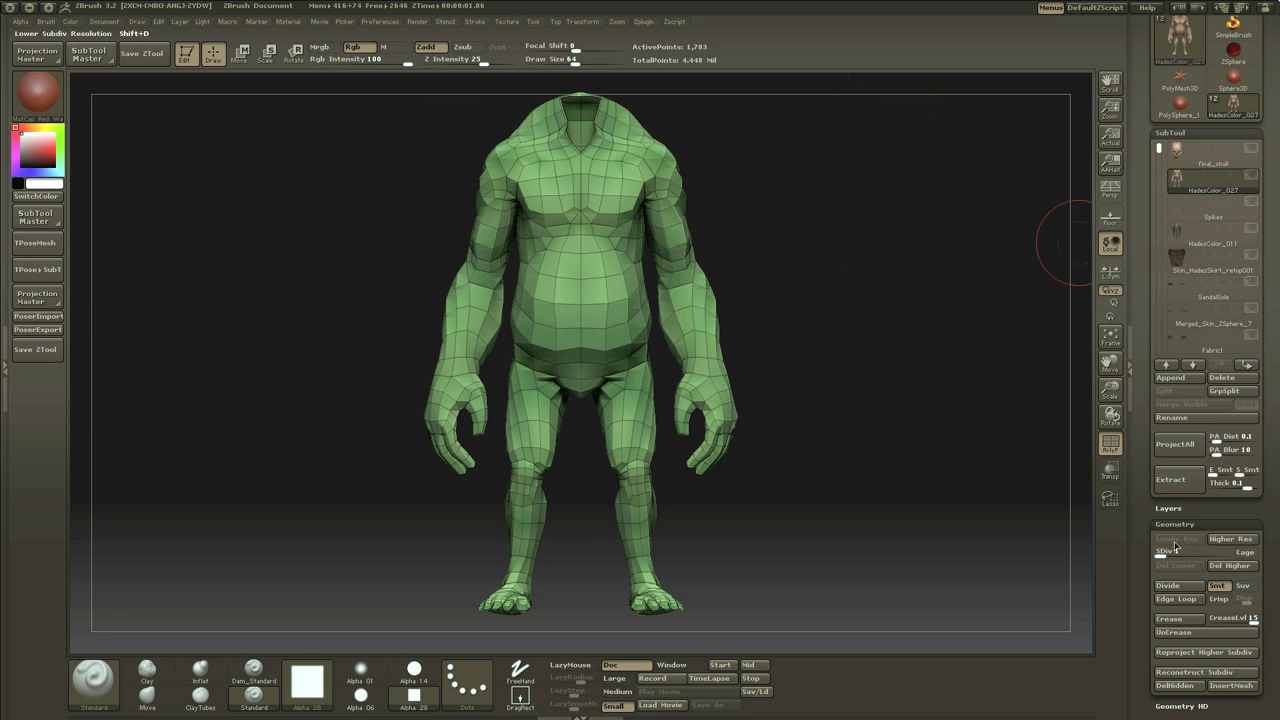
# Set the body's subdivision level to 6 and examine the high-resolution topology around the waist and full figure.
pyautogui.moveTo(1213, 557); pyautogui.dragTo(1227, 553)
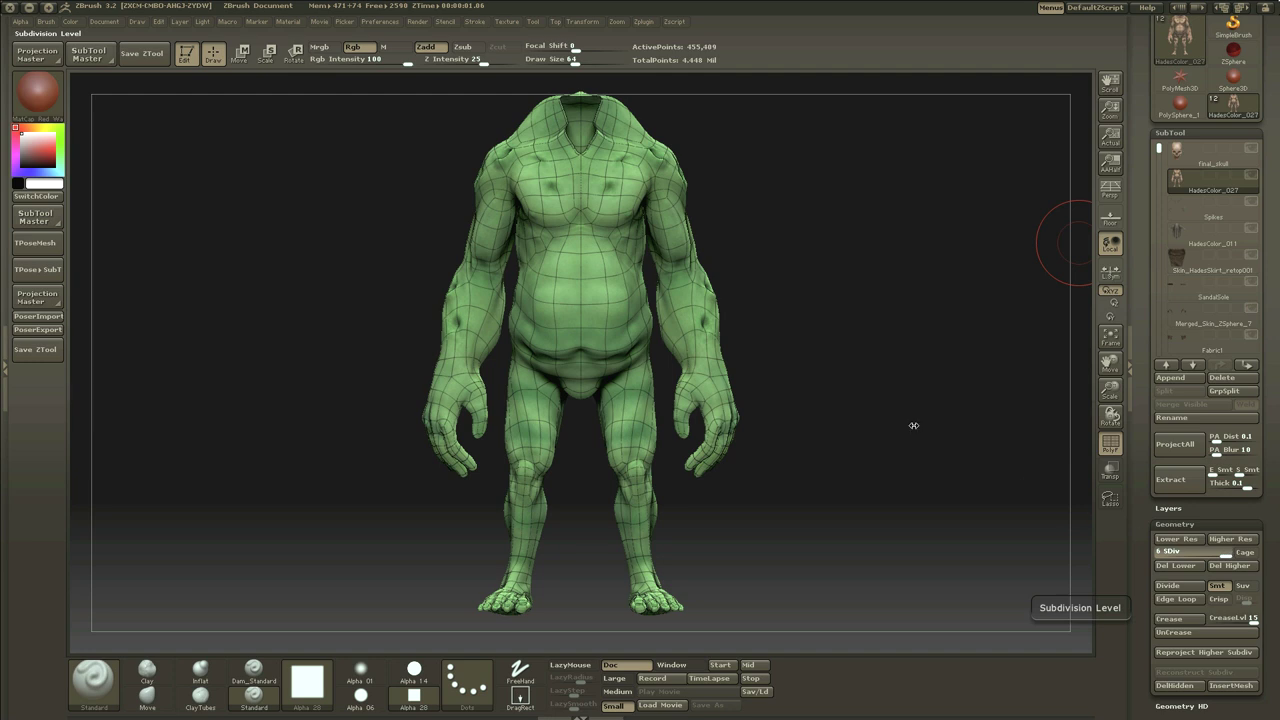
pyautogui.press('d')
pyautogui.keyDown('alt'); pyautogui.moveTo(857, 277); pyautogui.dragTo(1012, 362); pyautogui.keyUp('alt')
pyautogui.keyDown('alt'); pyautogui.moveTo(895, 414); pyautogui.dragTo(900, 457); pyautogui.keyUp('alt')
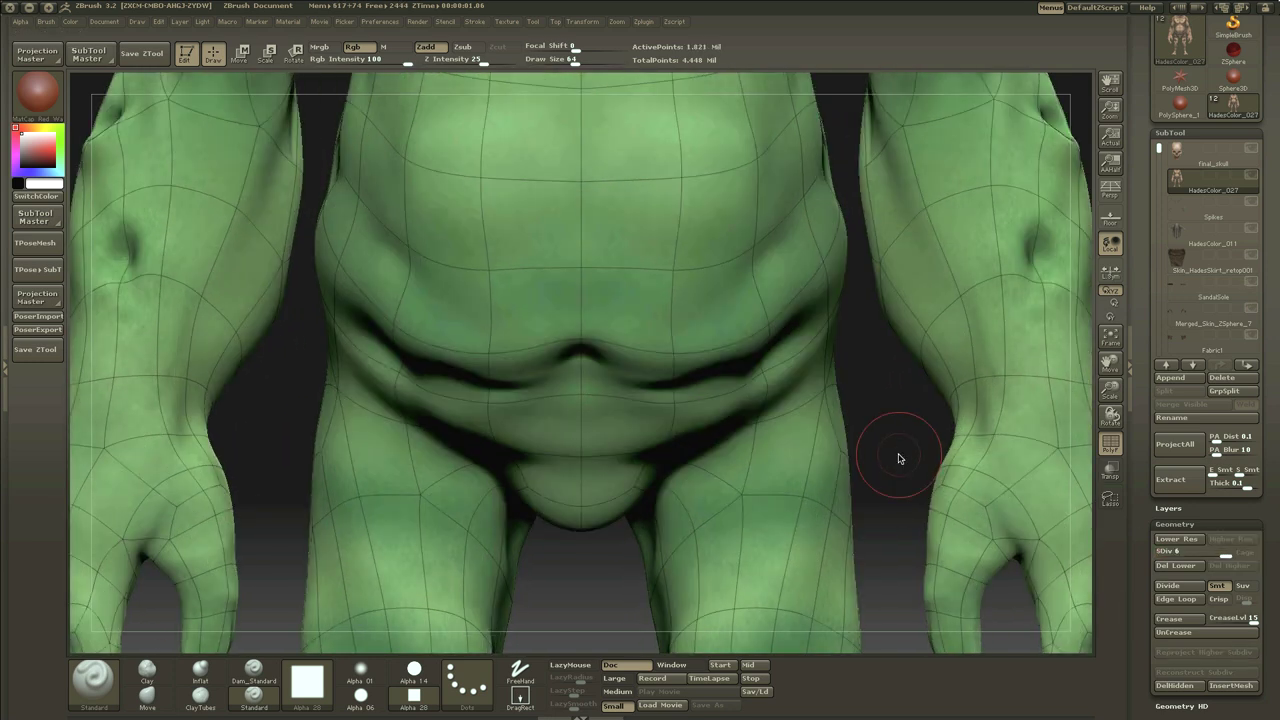
pyautogui.moveTo(894, 406)
pyautogui.mouseDown()
pyautogui.moveTo(887, 384)
pyautogui.moveTo(886, 420)
pyautogui.mouseUp()
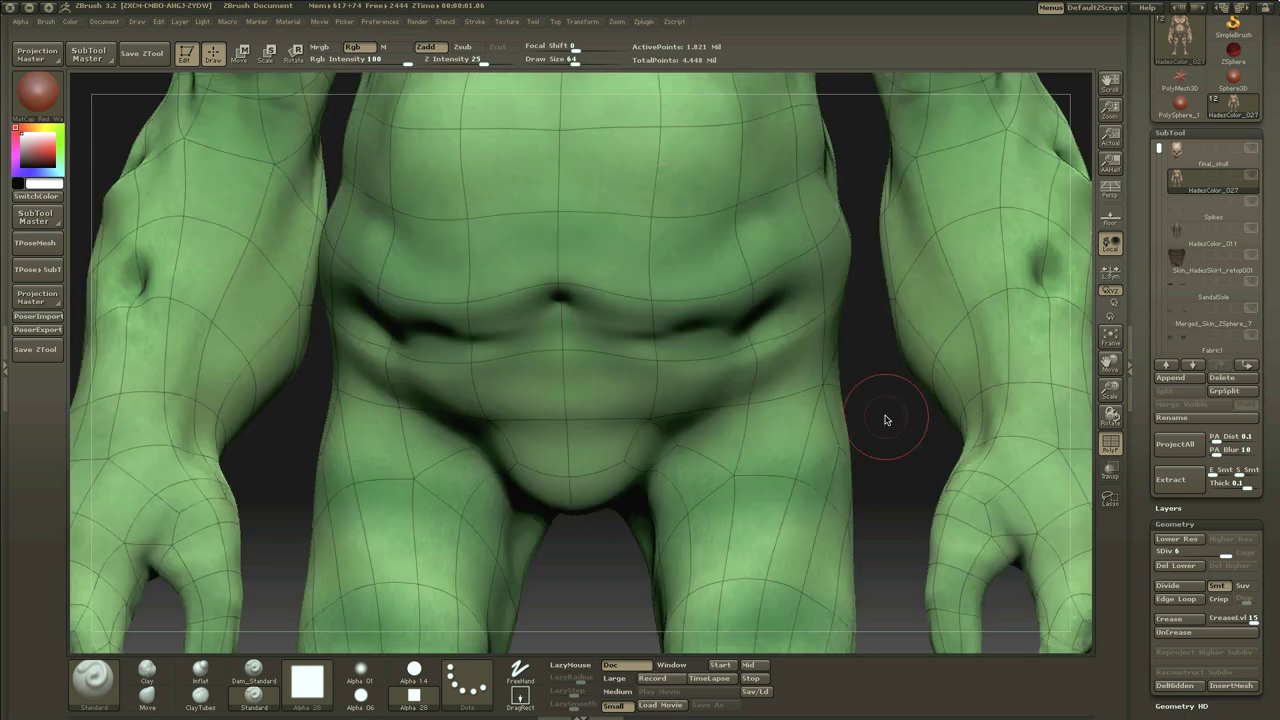
pyautogui.click(888, 443)
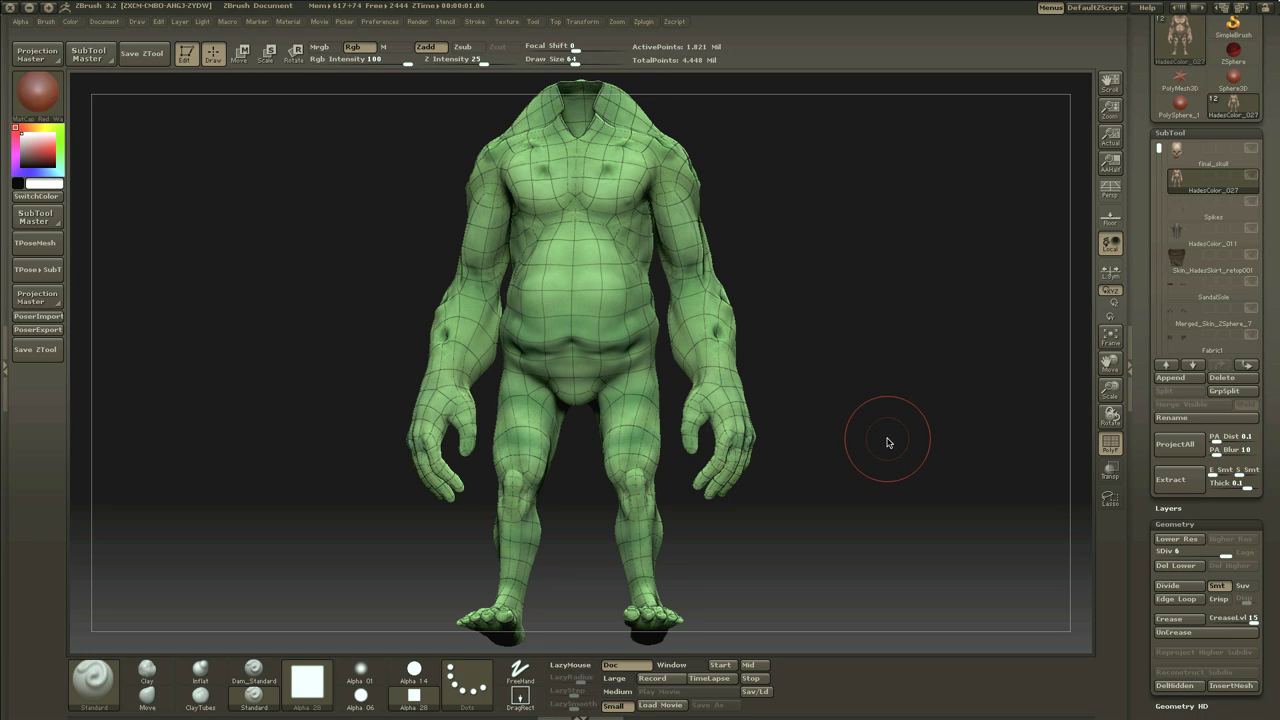
pyautogui.moveTo(934, 431); pyautogui.dragTo(1023, 422)
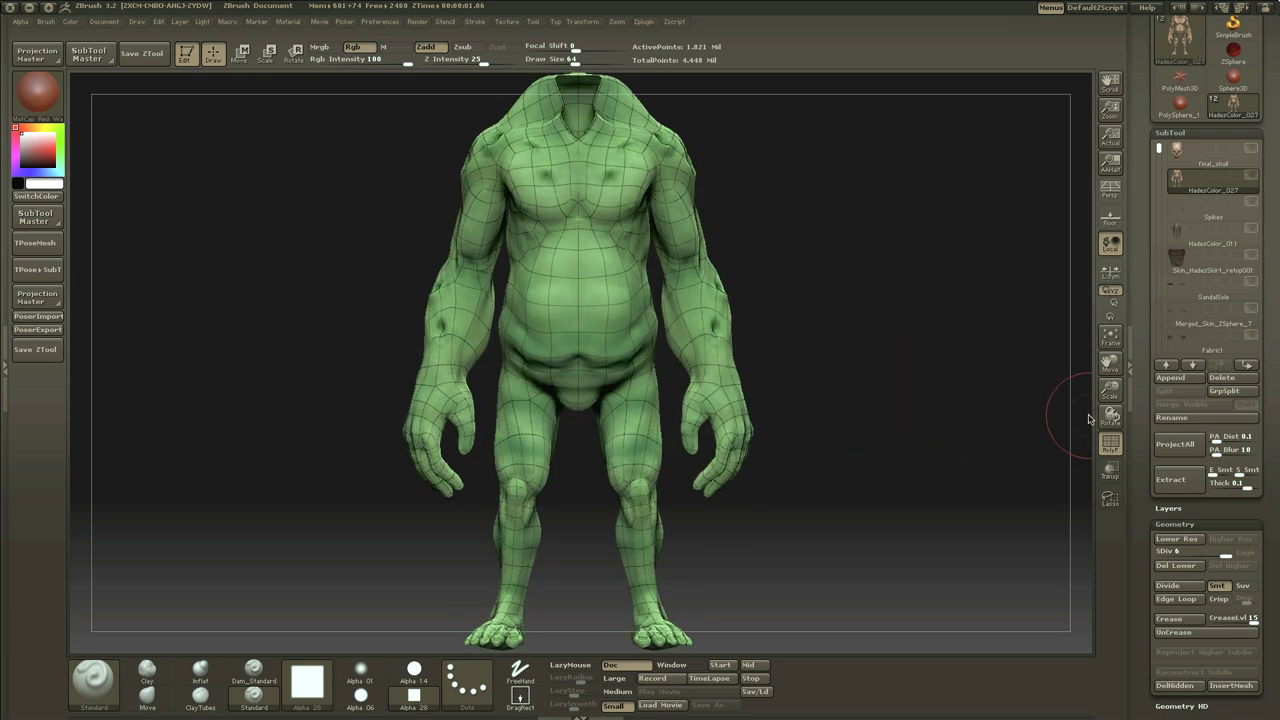
# Show all subtools again, turn off the polyframe display and fit the whole character in view.
pyautogui.keyDown('shift'); pyautogui.click(1253, 176); pyautogui.keyUp('shift')
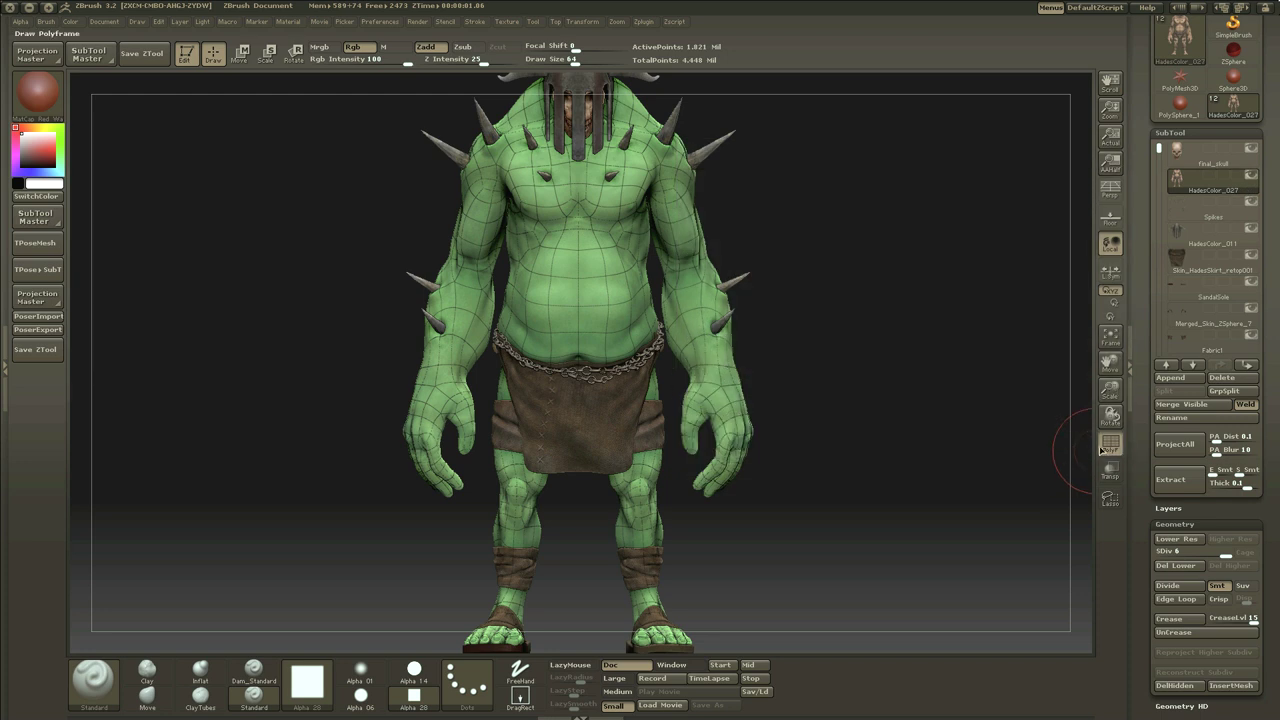
pyautogui.click(1102, 450)
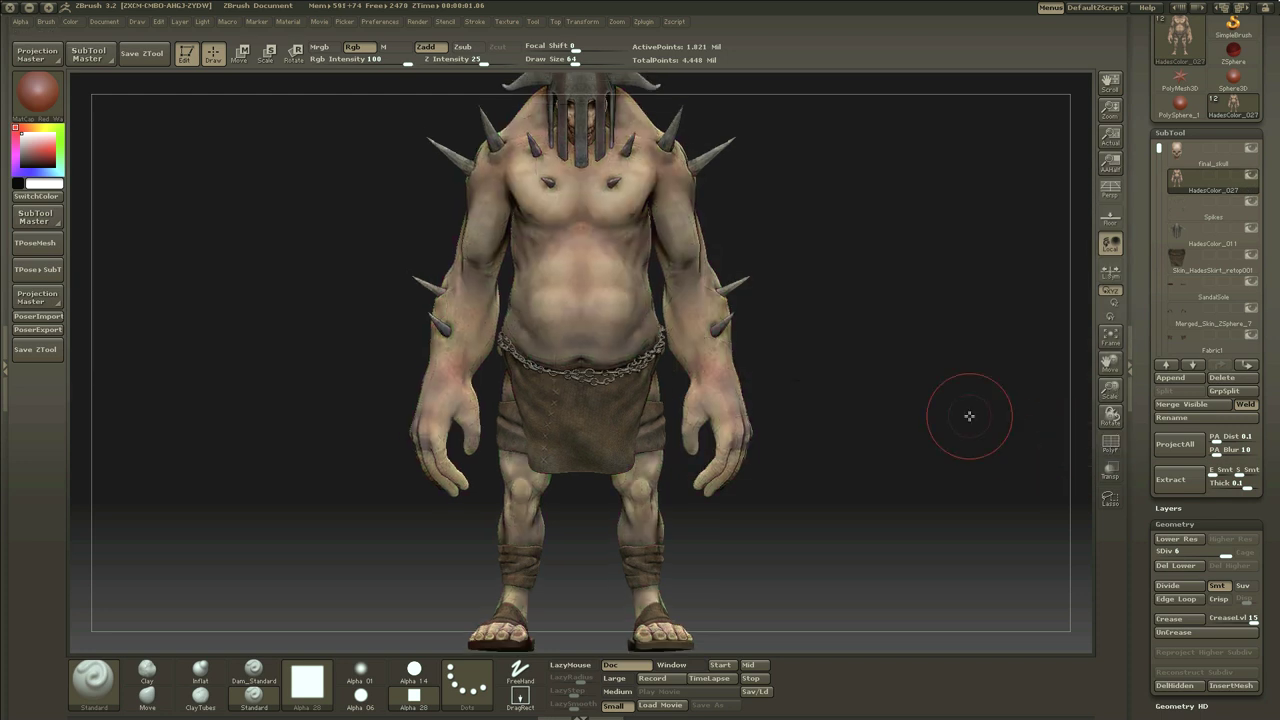
pyautogui.press('f')
pyautogui.click(935, 389)
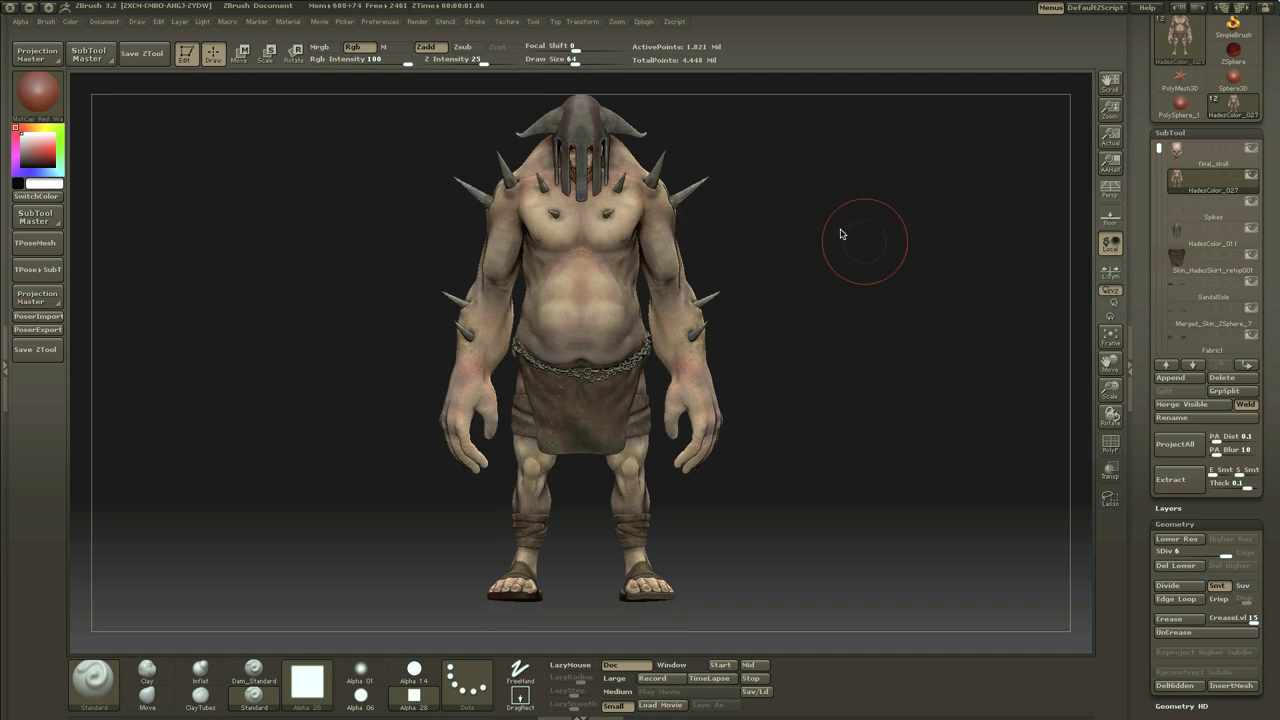